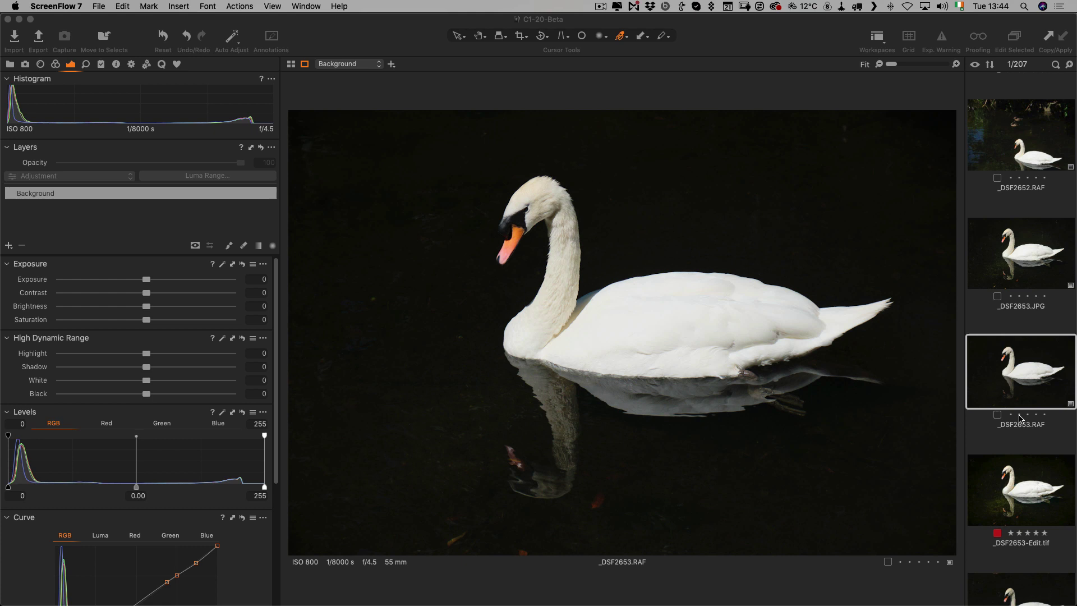
Switch from ScreenFlow to Capture One 20, where the swan RAW photo is open.
{"action": "left_click", "coordinate": [884, 381]}
Hide the browser to enlarge the swan photo, then raise Shadow to 33.
{"action": "key", "text": "super+shift+b"}
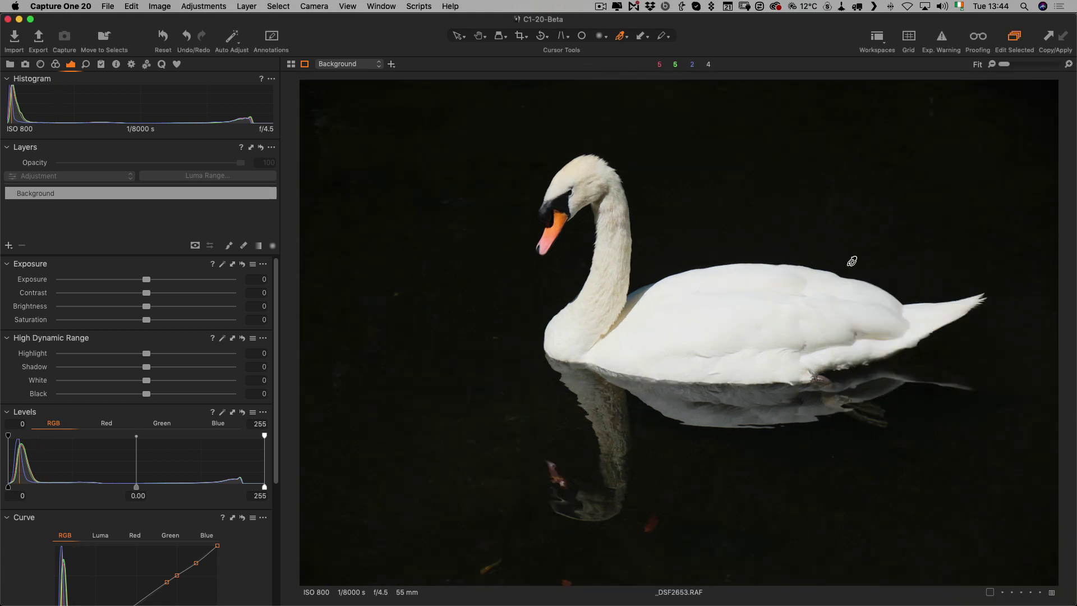
{"action": "left_click_drag", "start_coordinate": [479, 25], "coordinate": [479, 32]}
{"action": "double_click", "coordinate": [473, 26]}
{"action": "mouse_move", "coordinate": [146, 367]}
{"action": "left_mouse_down"}
{"action": "mouse_move", "coordinate": [185, 371]}
{"action": "mouse_move", "coordinate": [175, 368]}
{"action": "left_mouse_up"}
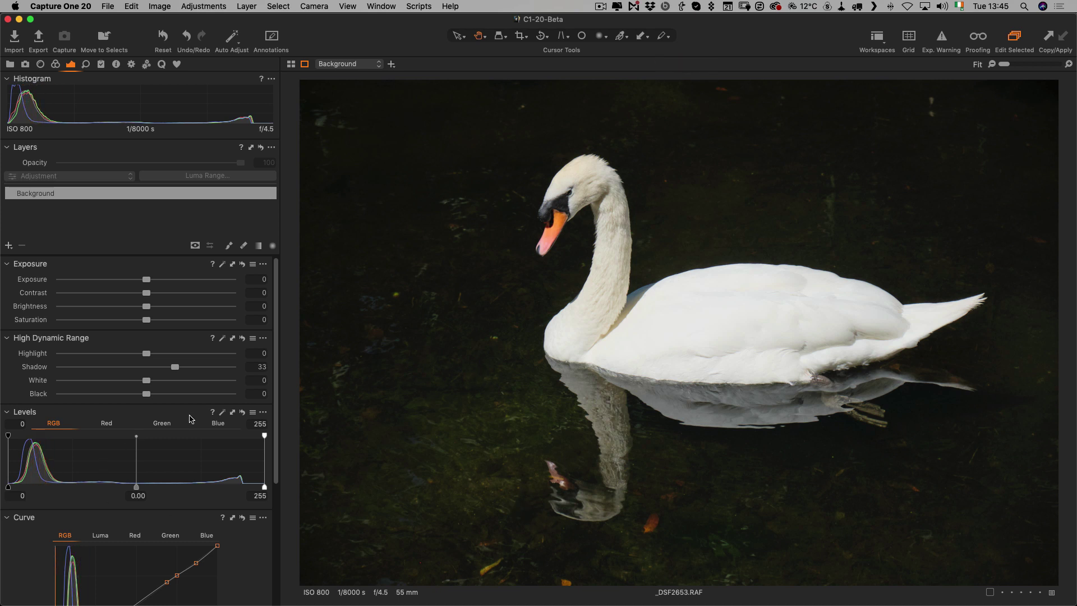
{"action": "scroll", "coordinate": [177, 411], "scroll_direction": "down", "scroll_amount": 1}
{"action": "scroll", "coordinate": [176, 412], "scroll_direction": "down", "scroll_amount": 4}
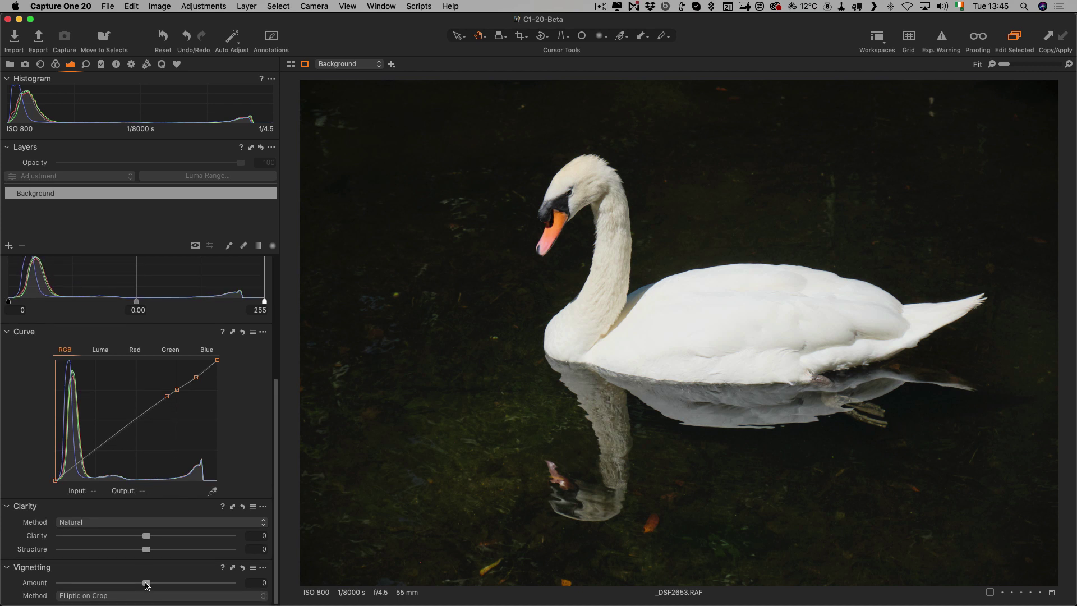
{"action": "mouse_move", "coordinate": [145, 583]}
{"action": "left_mouse_down"}
{"action": "mouse_move", "coordinate": [89, 581]}
{"action": "mouse_move", "coordinate": [122, 583]}
{"action": "left_mouse_up"}
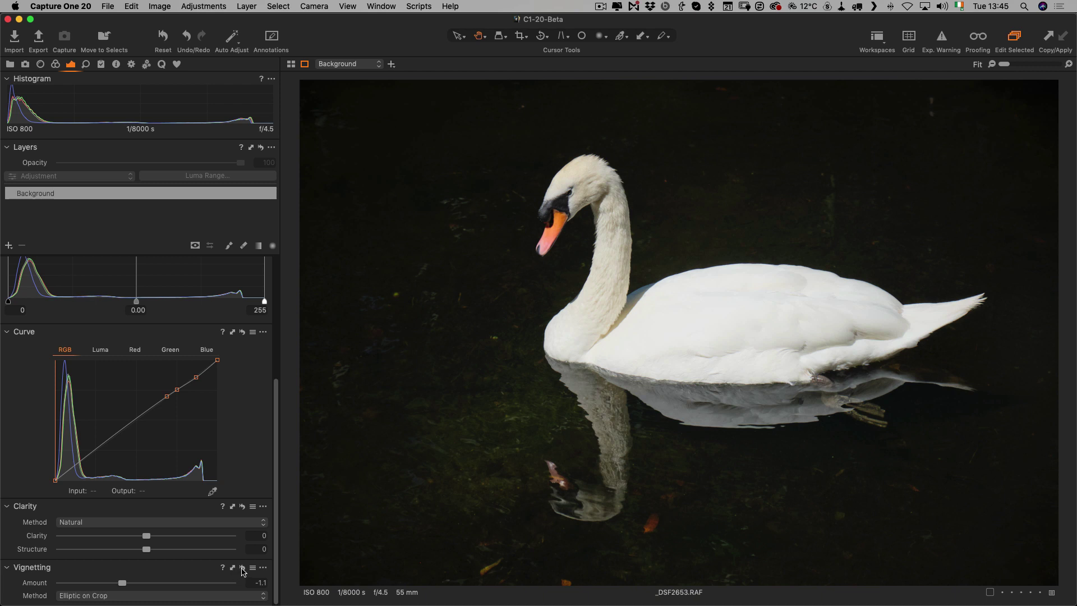
{"action": "left_click", "coordinate": [242, 569]}
{"action": "left_click", "coordinate": [243, 569]}
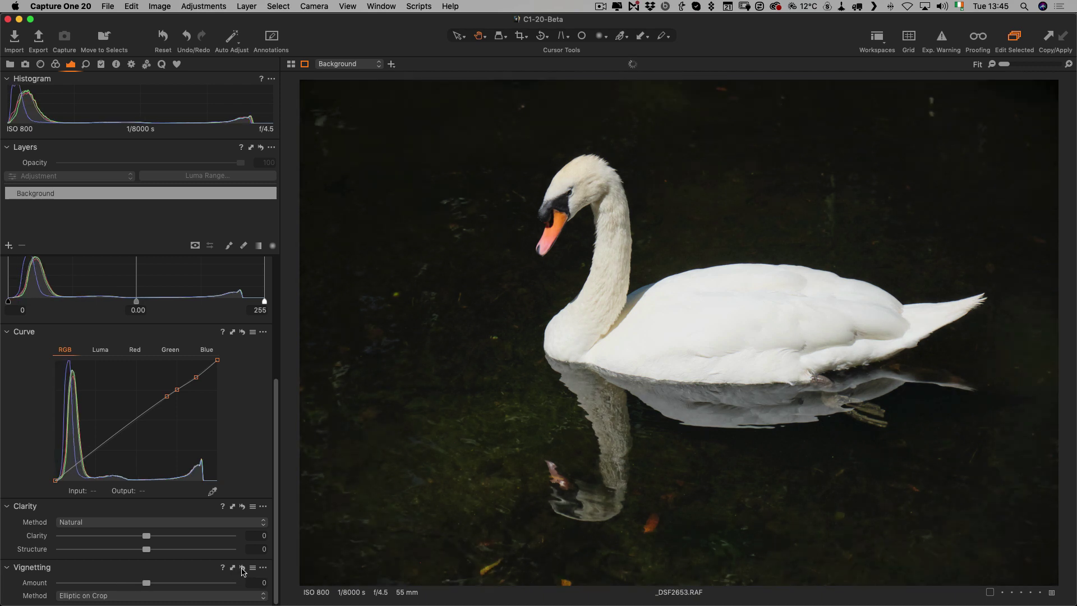
{"action": "left_click", "coordinate": [243, 569]}
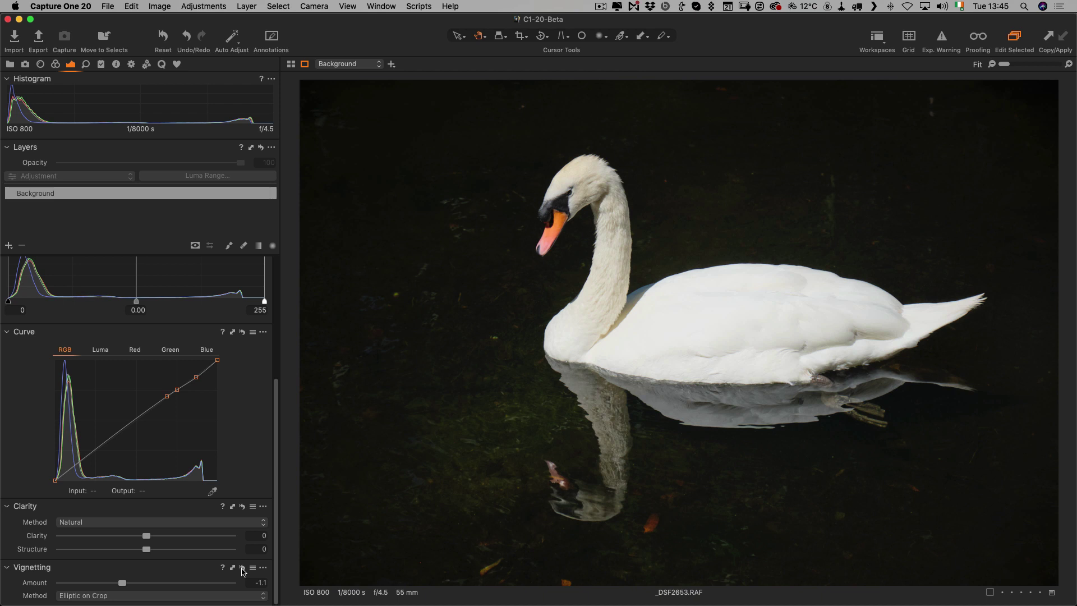
{"action": "left_click_drag", "start_coordinate": [121, 583], "coordinate": [84, 583]}
{"action": "left_click", "coordinate": [242, 570]}
{"action": "left_click", "coordinate": [243, 569]}
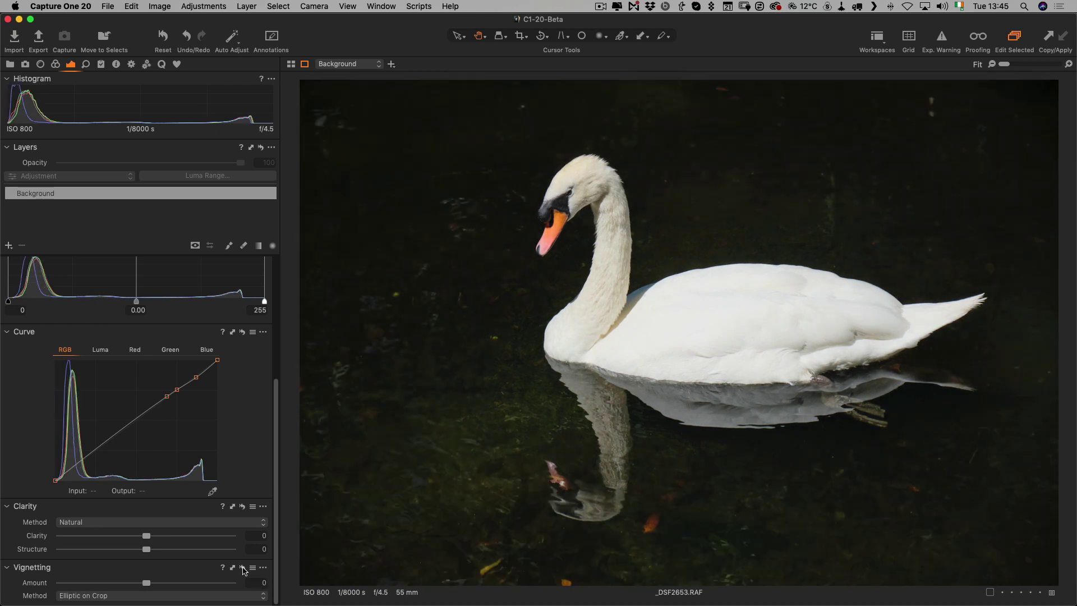
{"action": "double_click", "coordinate": [84, 583]}
{"action": "scroll", "coordinate": [192, 336], "scroll_direction": "up", "scroll_amount": 5}
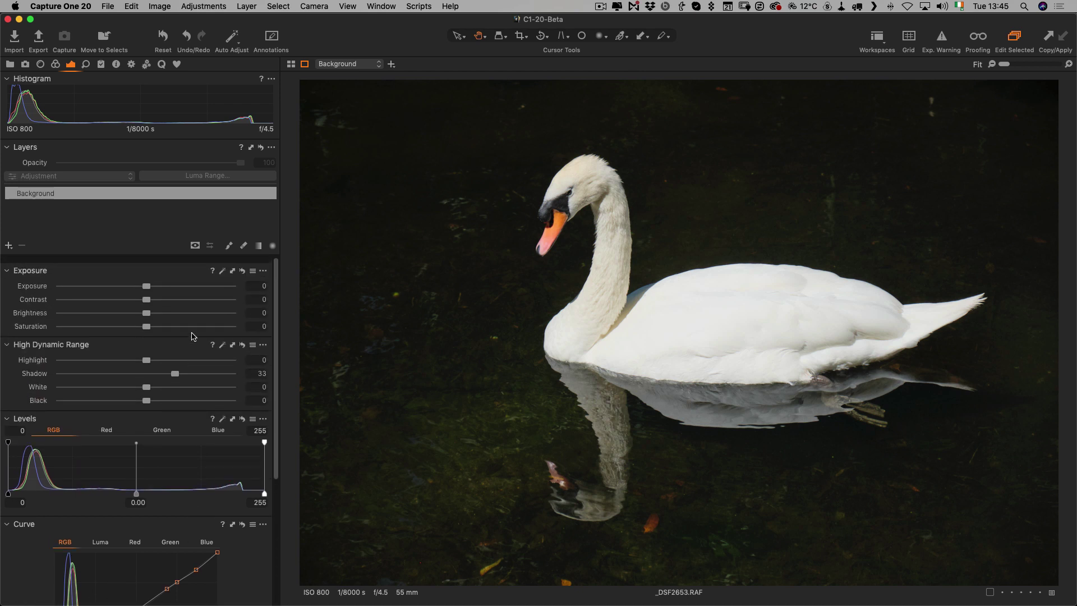
Add Layer 1 with Vignetting Amount -3.24, then select the Background layer.
{"action": "left_click", "coordinate": [8, 246]}
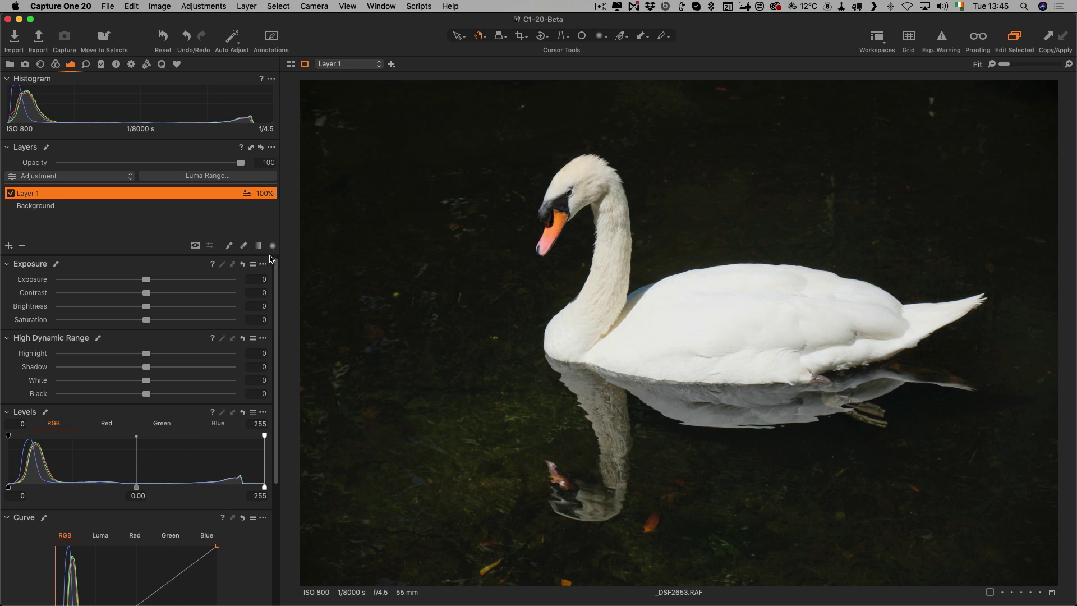
{"action": "scroll", "coordinate": [200, 363], "scroll_direction": "down", "scroll_amount": 5}
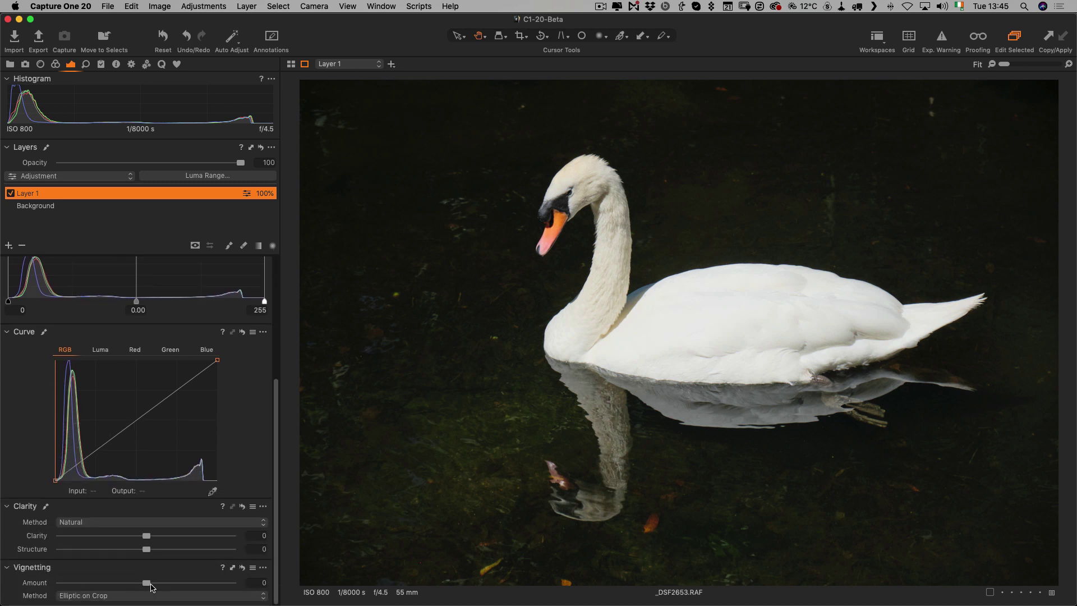
{"action": "left_click_drag", "start_coordinate": [132, 585], "coordinate": [76, 583]}
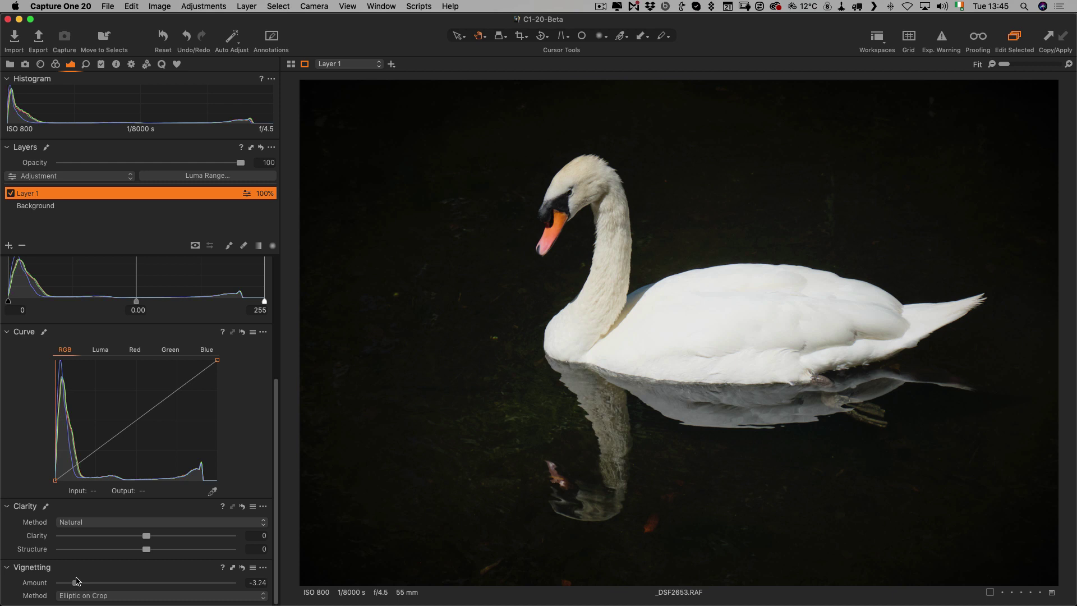
{"action": "left_click", "coordinate": [94, 207]}
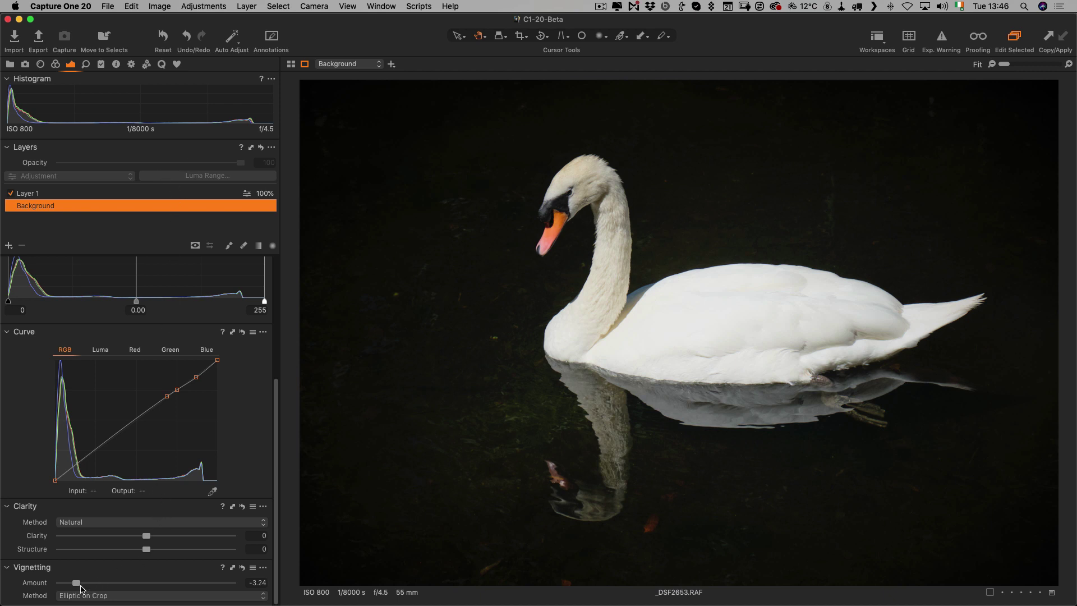
Reset the vignette and give Layer 1 a radial gradient around the swan at -1.1 exposure.
{"action": "double_click", "coordinate": [77, 582]}
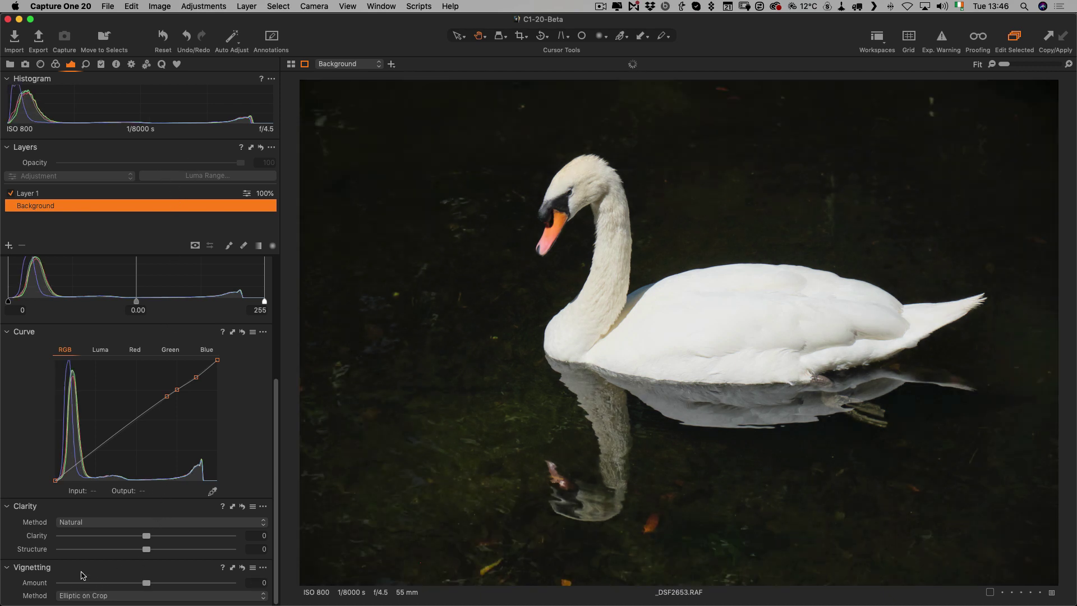
{"action": "left_click", "coordinate": [111, 194]}
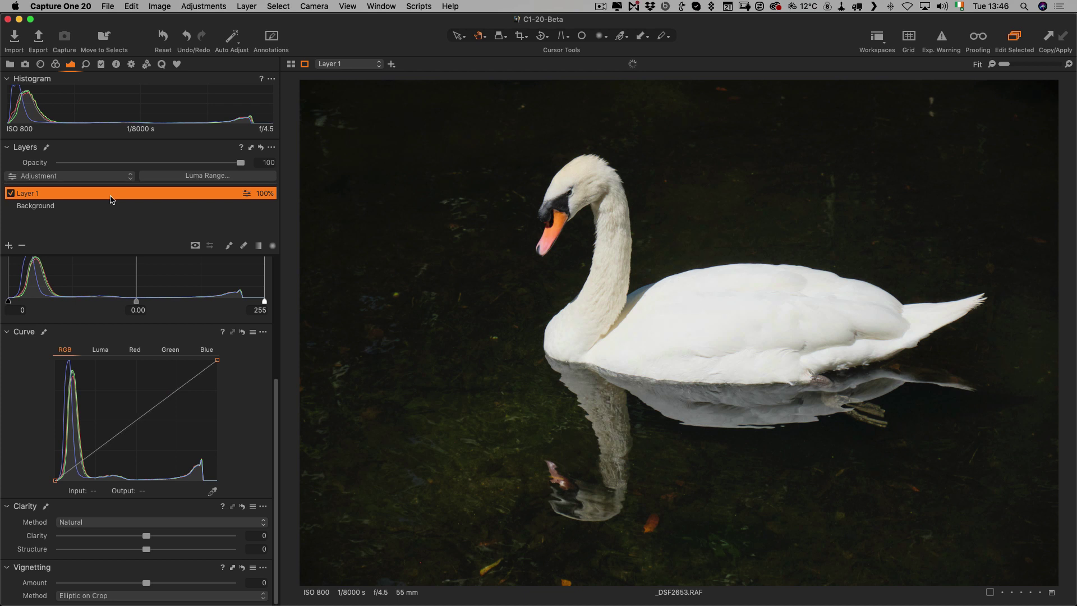
{"action": "left_click", "coordinate": [273, 246]}
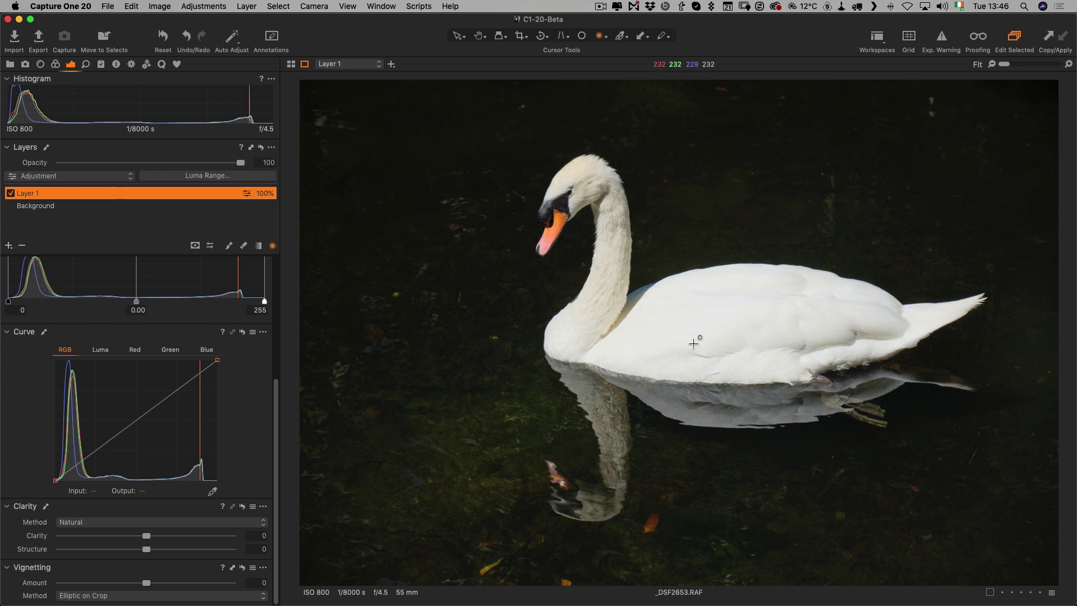
{"action": "mouse_move", "coordinate": [685, 320]}
{"action": "left_mouse_down"}
{"action": "mouse_move", "coordinate": [1016, 554]}
{"action": "mouse_move", "coordinate": [1006, 497]}
{"action": "left_mouse_up"}
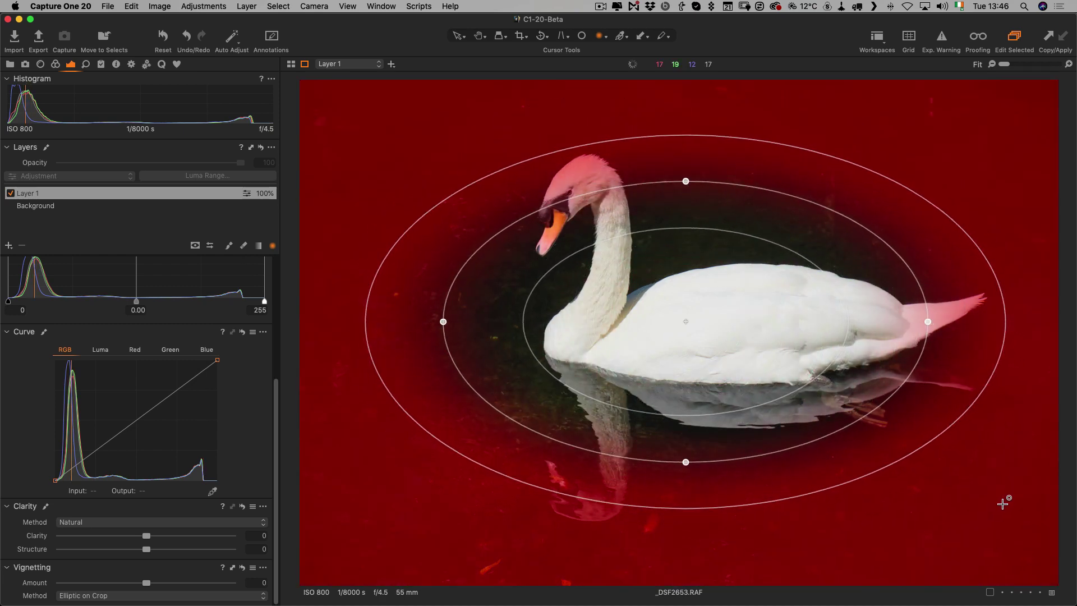
{"action": "left_click_drag", "start_coordinate": [705, 345], "coordinate": [710, 357]}
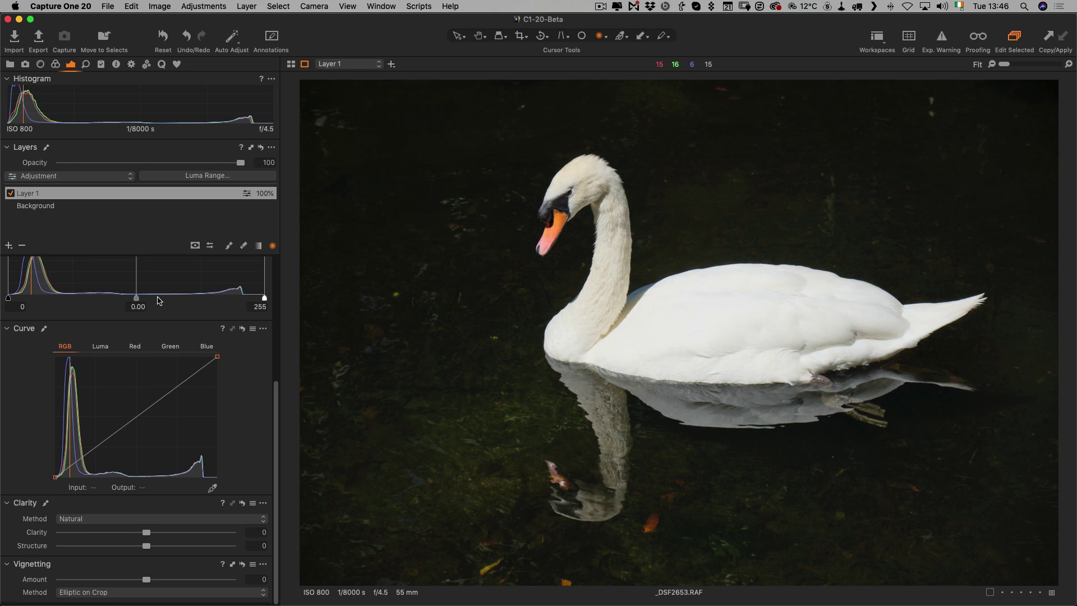
{"action": "scroll", "coordinate": [156, 299], "scroll_direction": "up", "scroll_amount": 5}
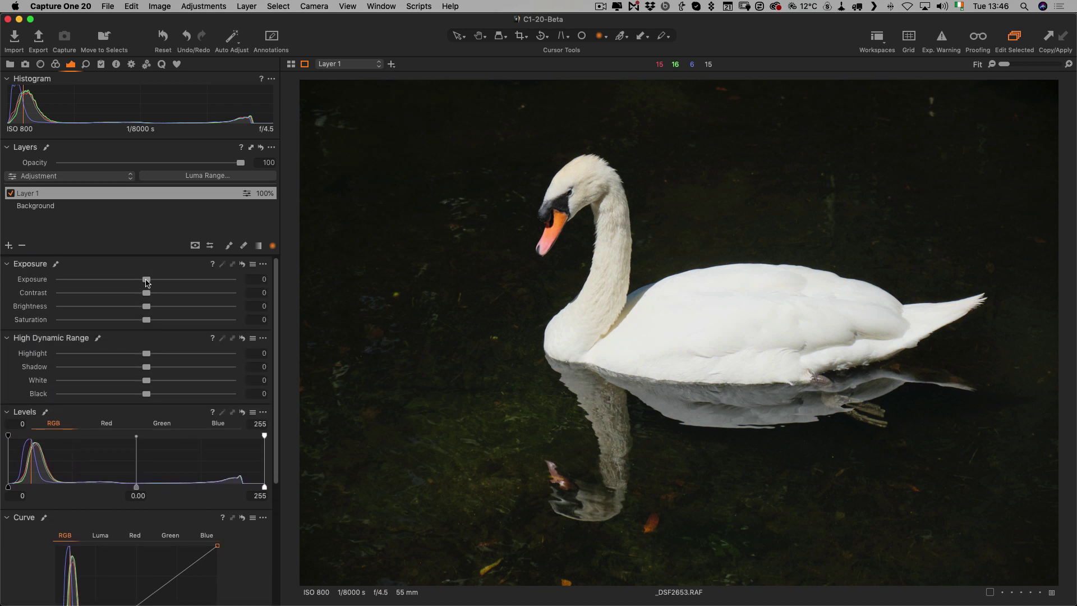
{"action": "mouse_move", "coordinate": [147, 282]}
{"action": "left_mouse_down"}
{"action": "mouse_move", "coordinate": [110, 281]}
{"action": "mouse_move", "coordinate": [122, 282]}
{"action": "left_mouse_up"}
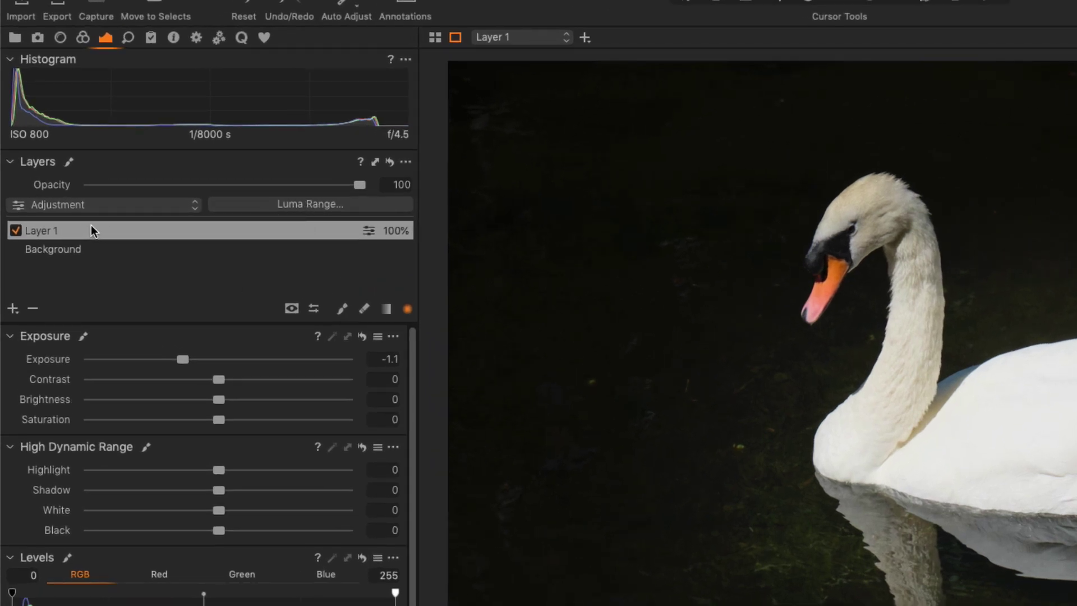
Set Layer 1's Luma Range to 0–58 with falloff 107, briefly previewing the mask.
{"action": "left_click", "coordinate": [312, 204]}
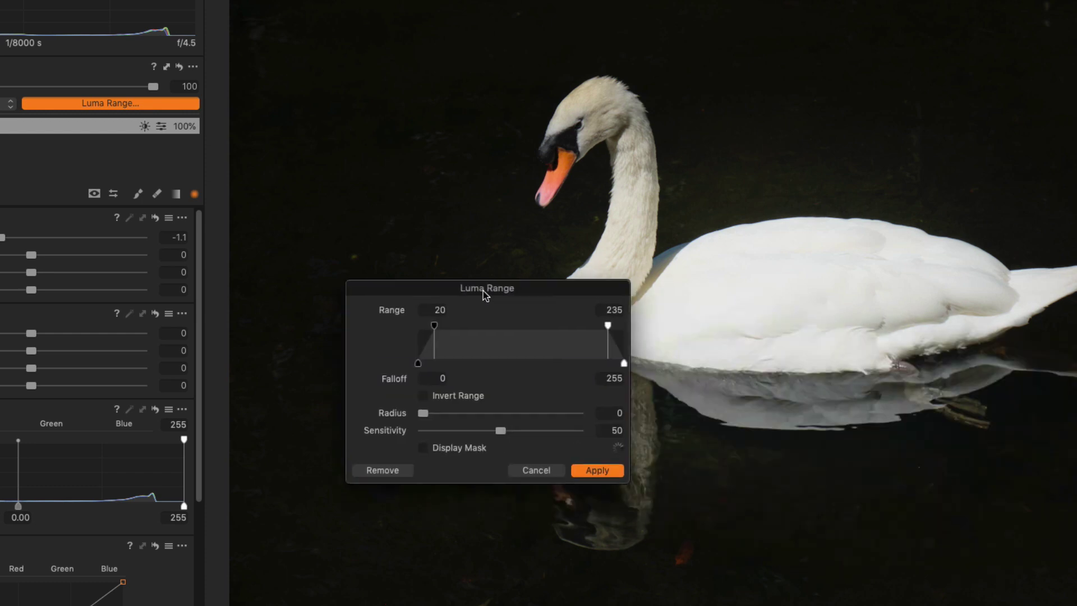
{"action": "left_click_drag", "start_coordinate": [511, 350], "coordinate": [478, 354]}
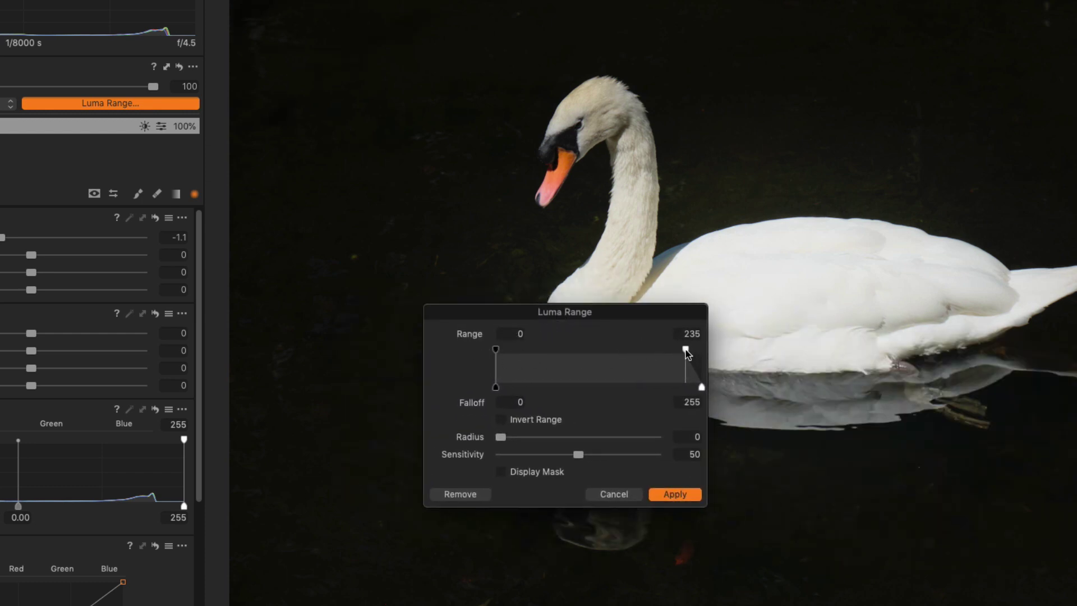
{"action": "left_click_drag", "start_coordinate": [687, 354], "coordinate": [546, 349]}
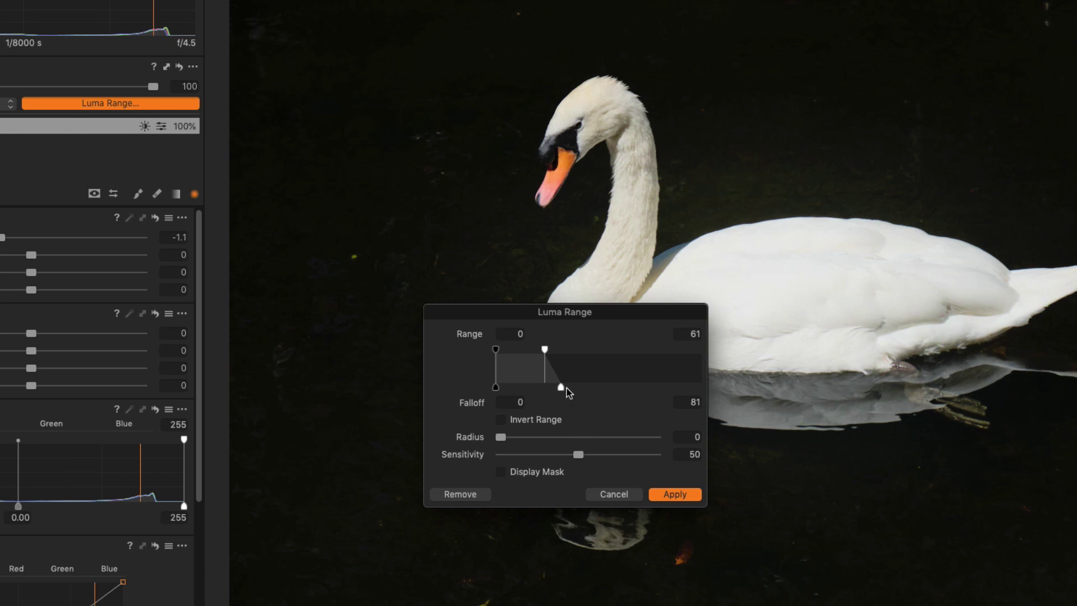
{"action": "left_click_drag", "start_coordinate": [563, 391], "coordinate": [579, 387]}
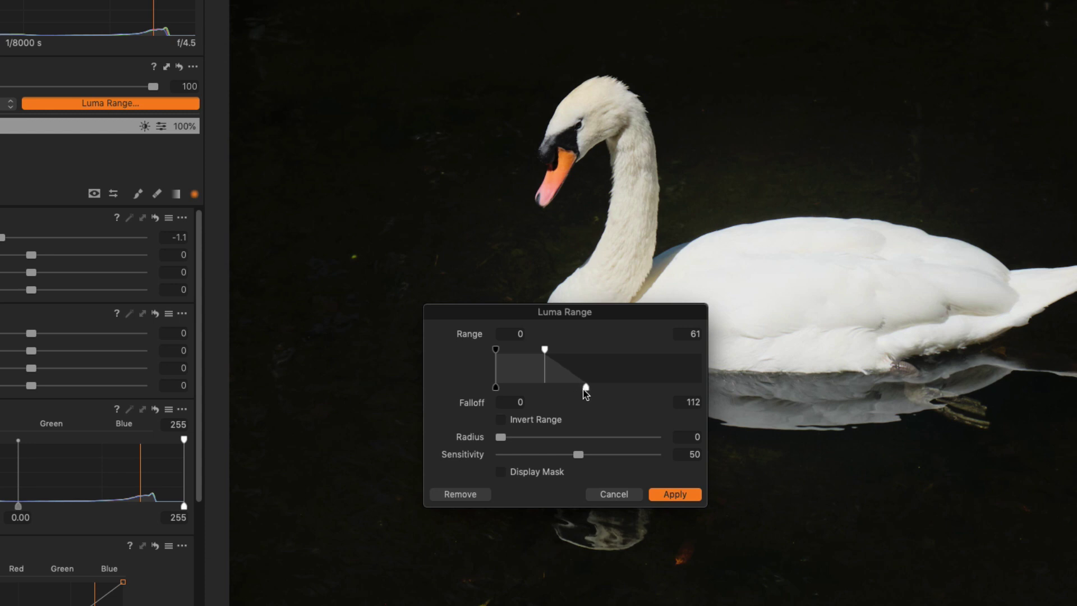
{"action": "left_click_drag", "start_coordinate": [546, 351], "coordinate": [543, 352]}
{"action": "left_click", "coordinate": [545, 472]}
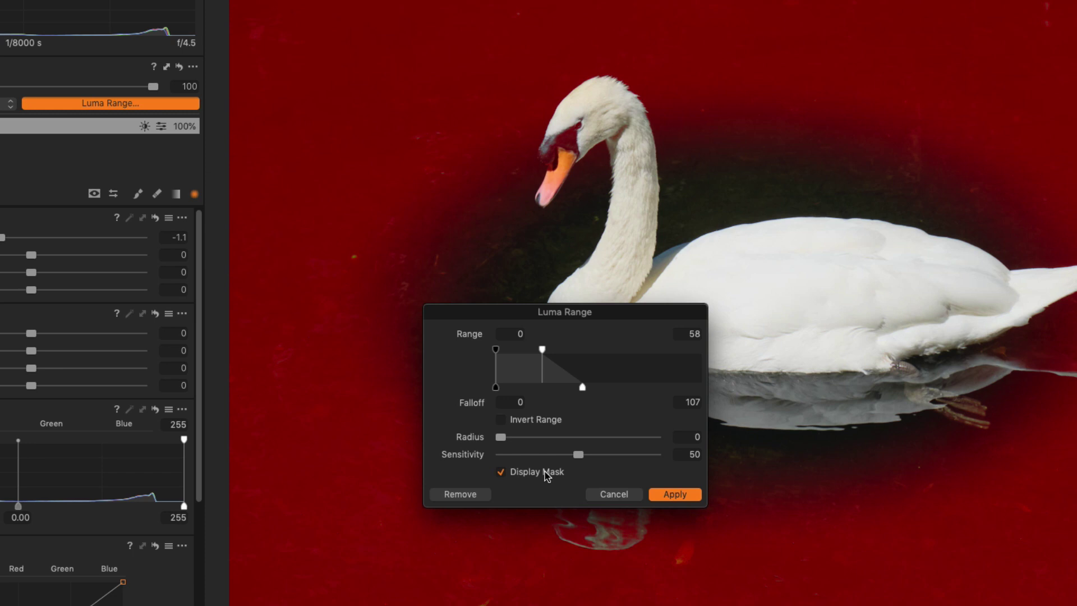
{"action": "left_click", "coordinate": [544, 471]}
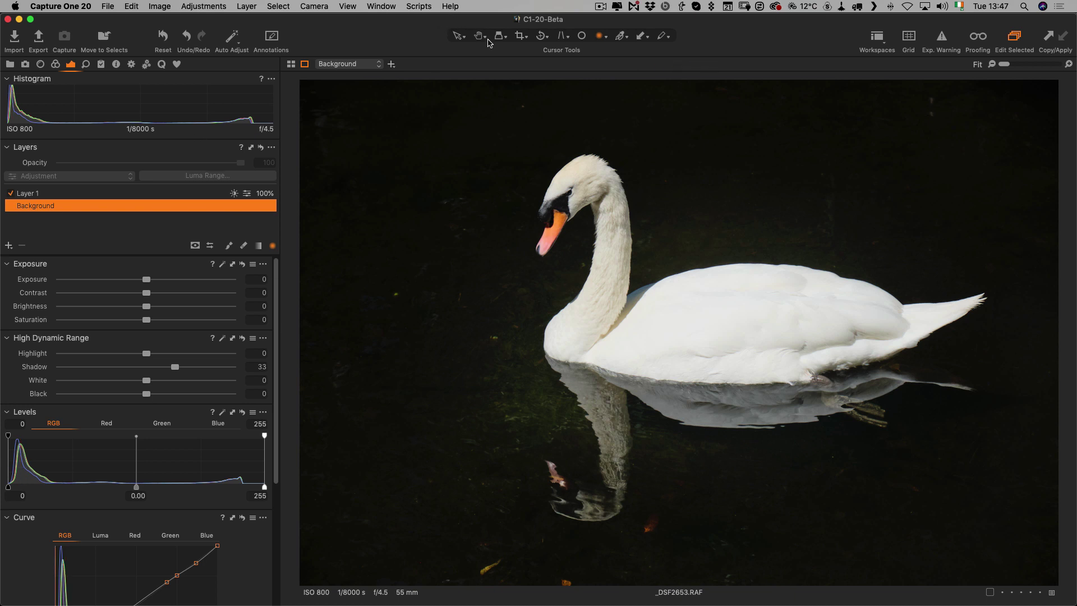
Select the Pan cursor tool.
{"action": "left_click", "coordinate": [480, 37]}
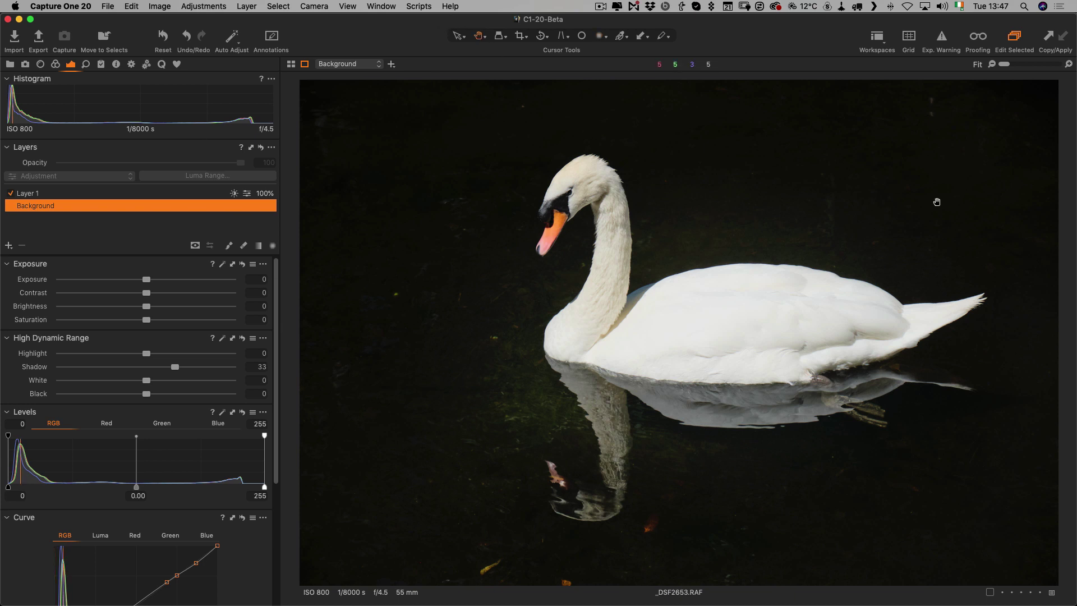